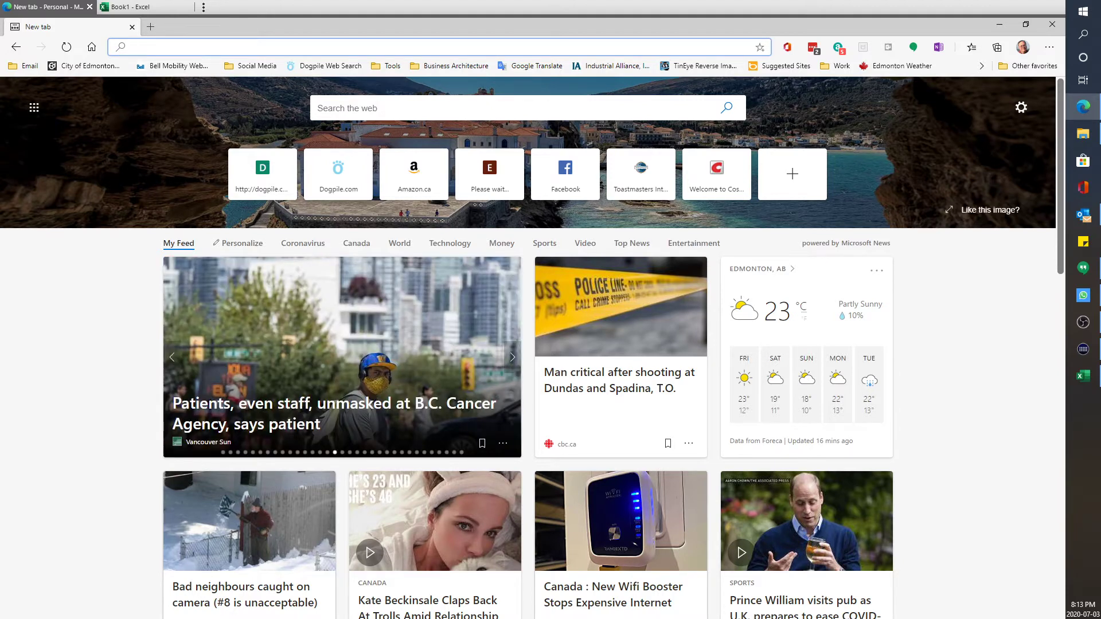
Go to toastmasters.org and open the District 99 report under Distinguished Performance Reports
text(toastmasters.org)
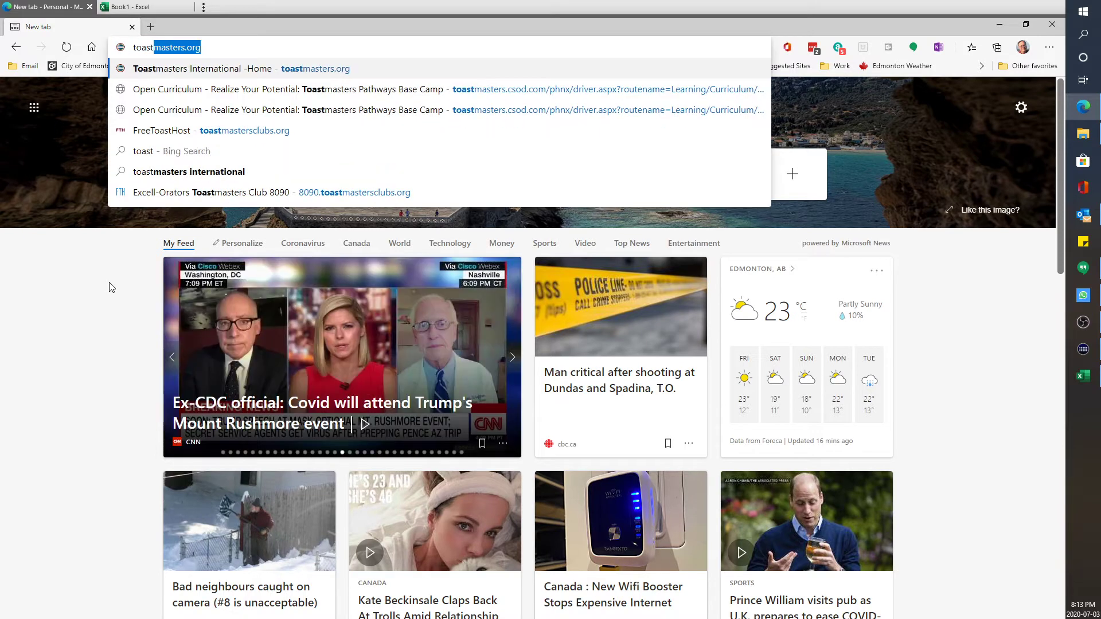
key(Return)
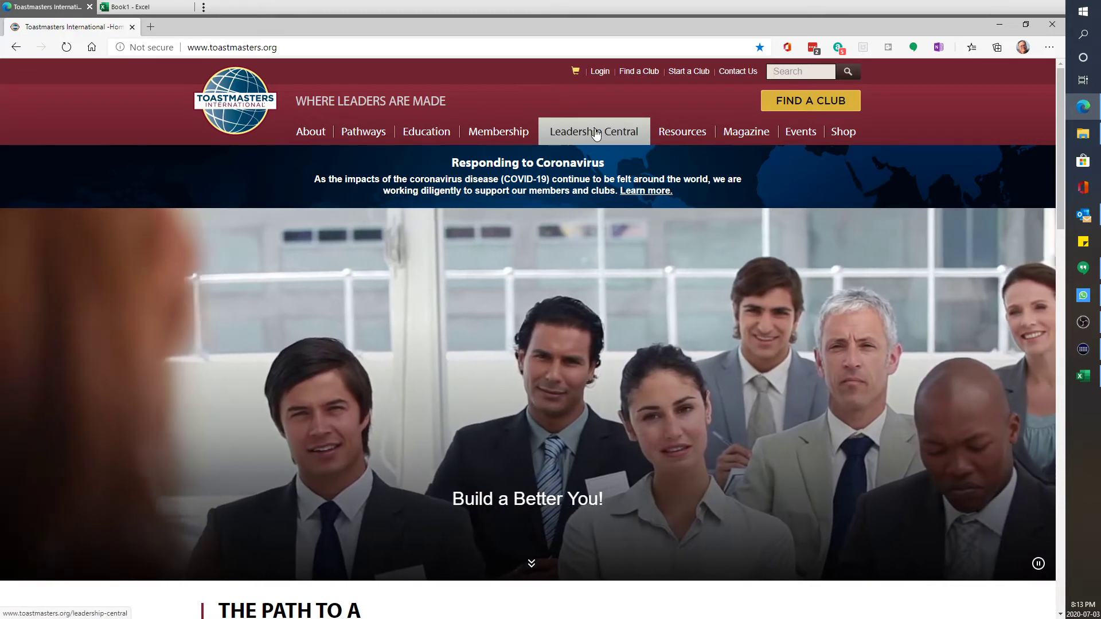
mouse_move(596, 133)
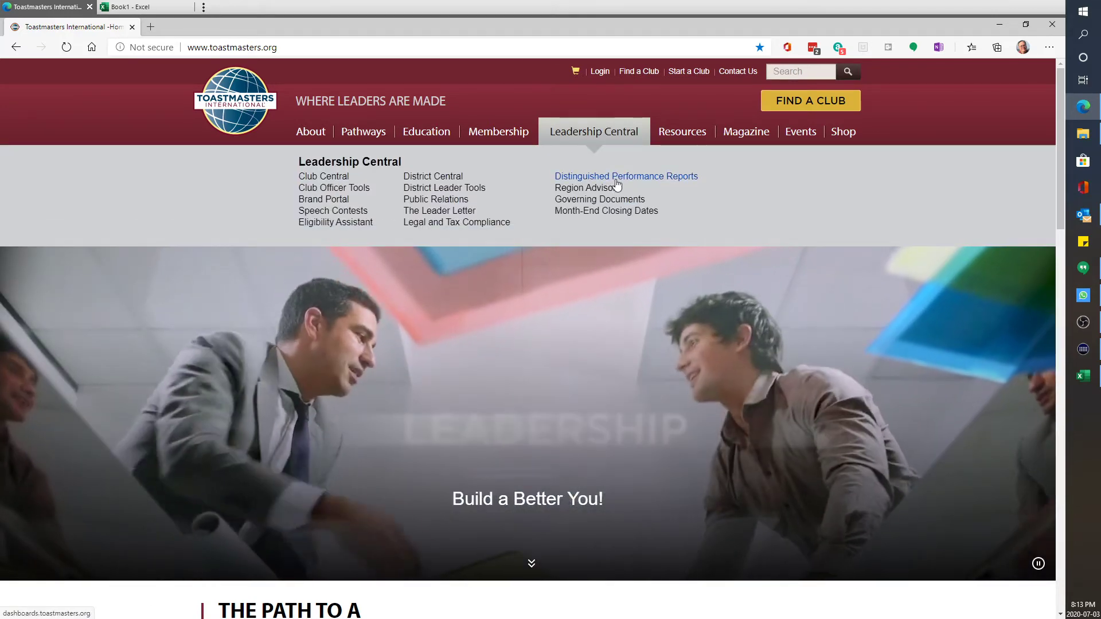
click(616, 180)
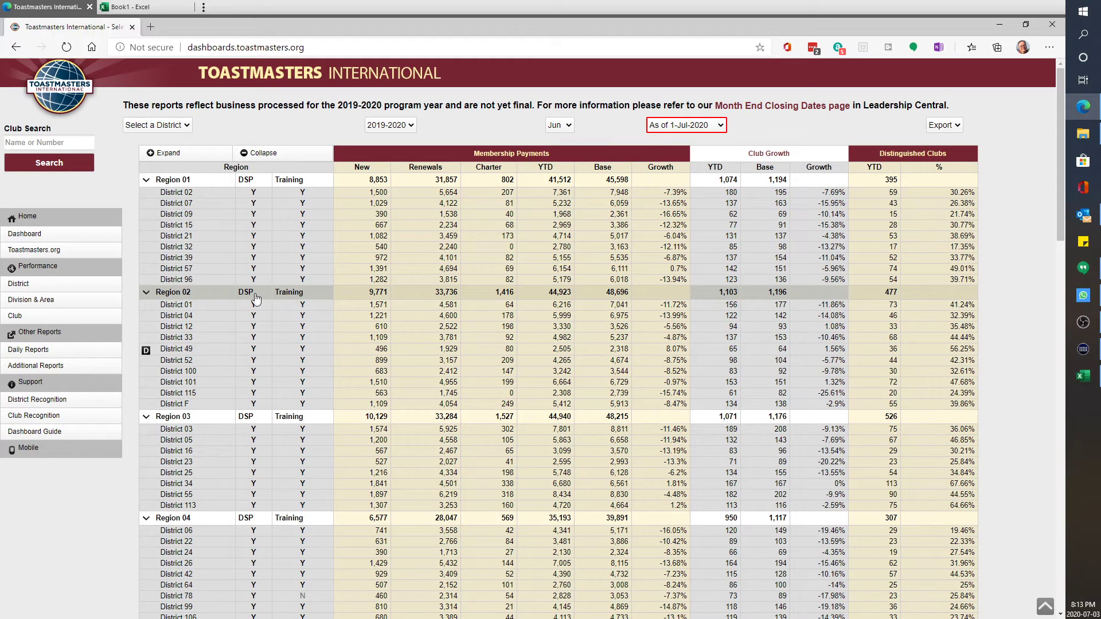
scroll(235, 302, down, 4)
scroll(235, 302, down, 1)
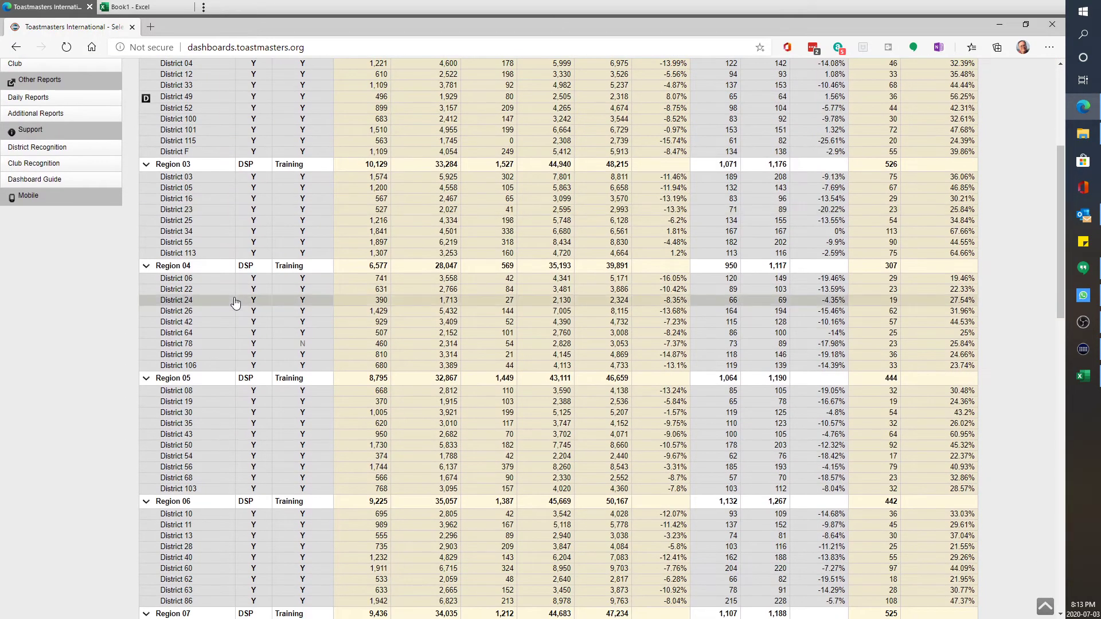
click(190, 354)
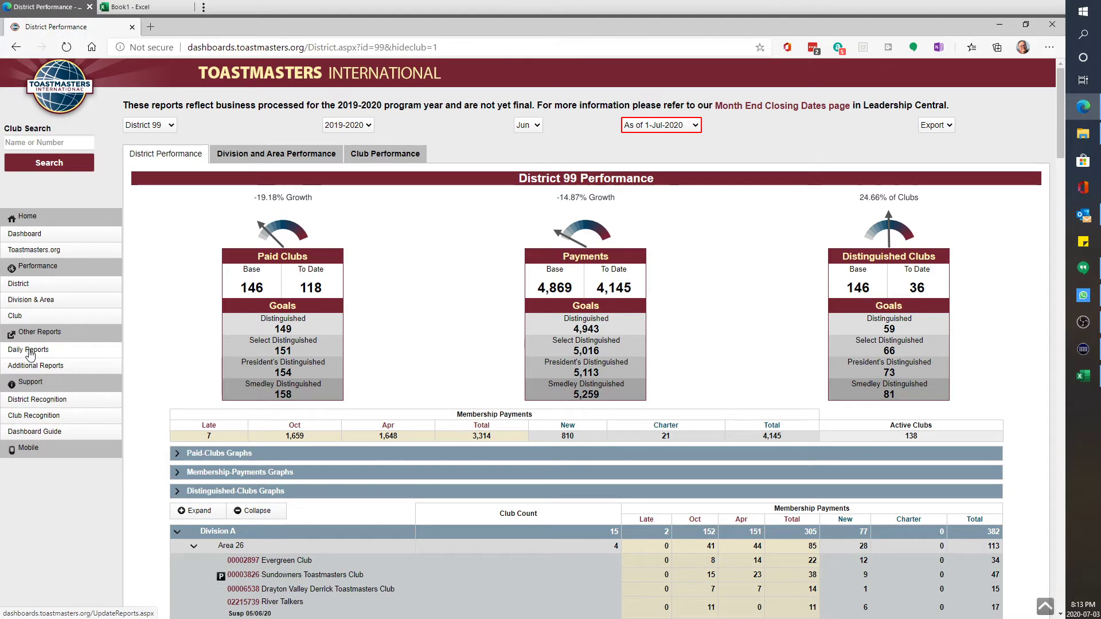
Open District 99's current-year Educational Achievements daily report and select its web address
click(30, 351)
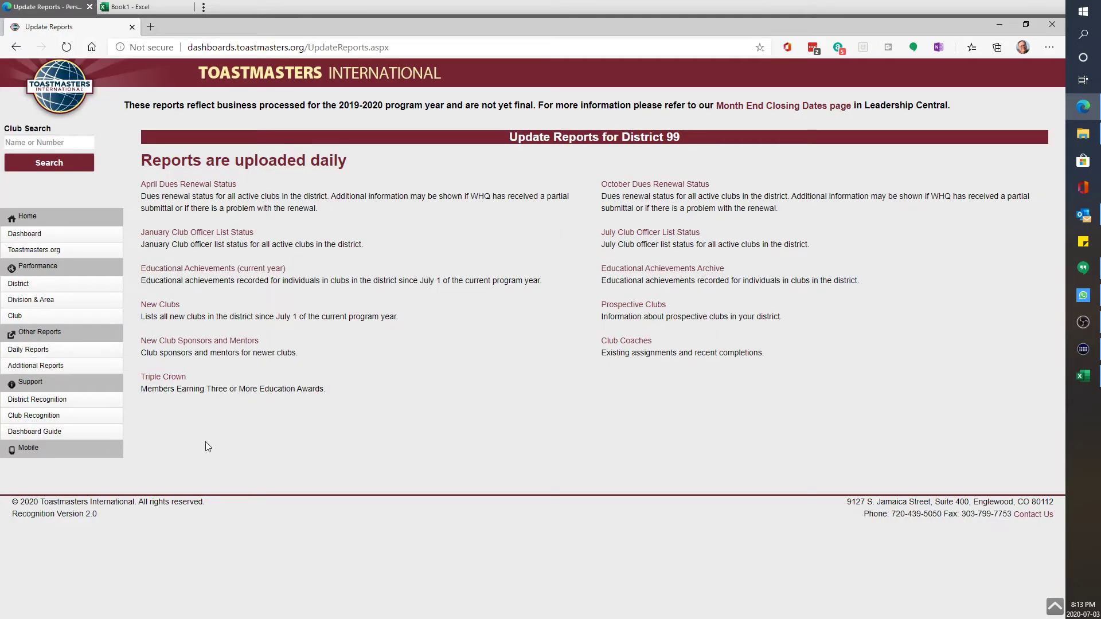
click(213, 270)
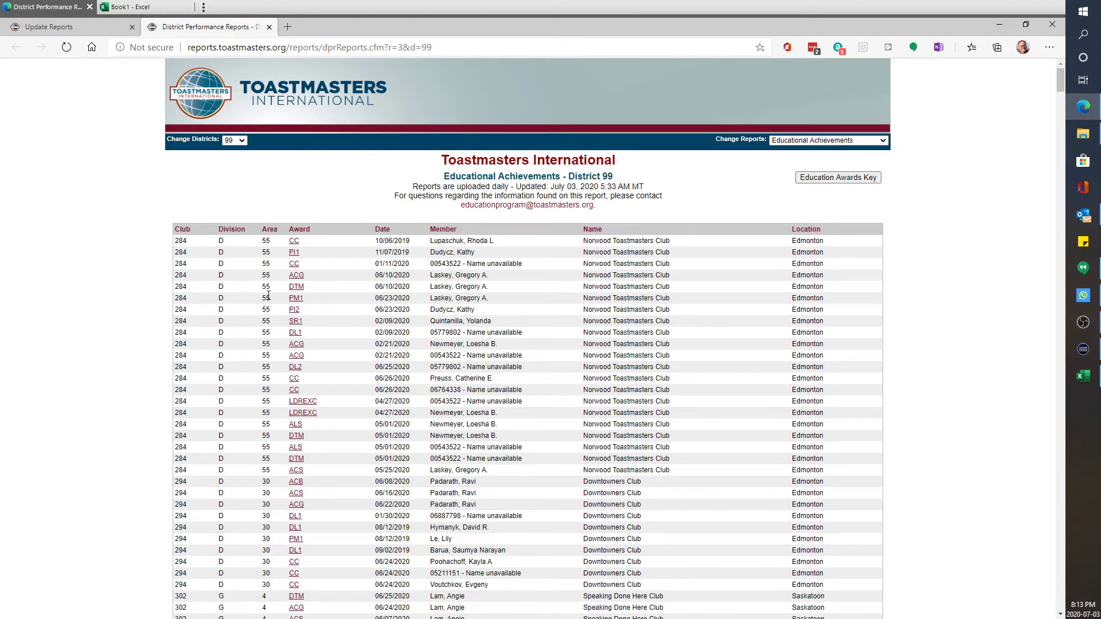
scroll(267, 295, down, 4)
scroll(267, 294, up, 5)
click(430, 48)
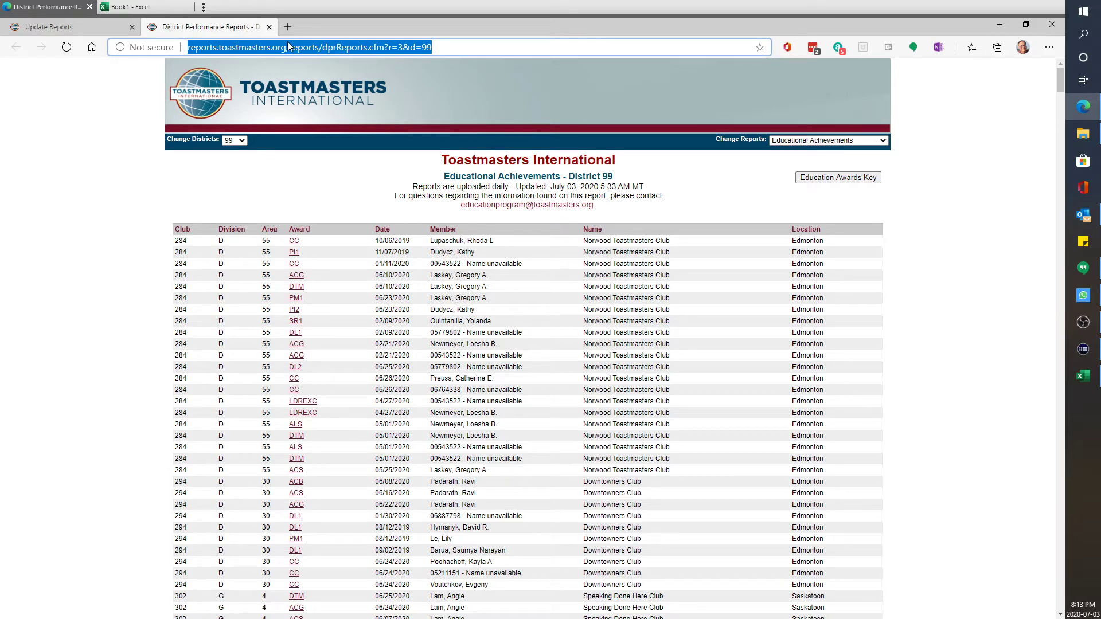
Copy the Educational Achievements report URL and switch to the blank Book1 workbook
right_click(323, 47)
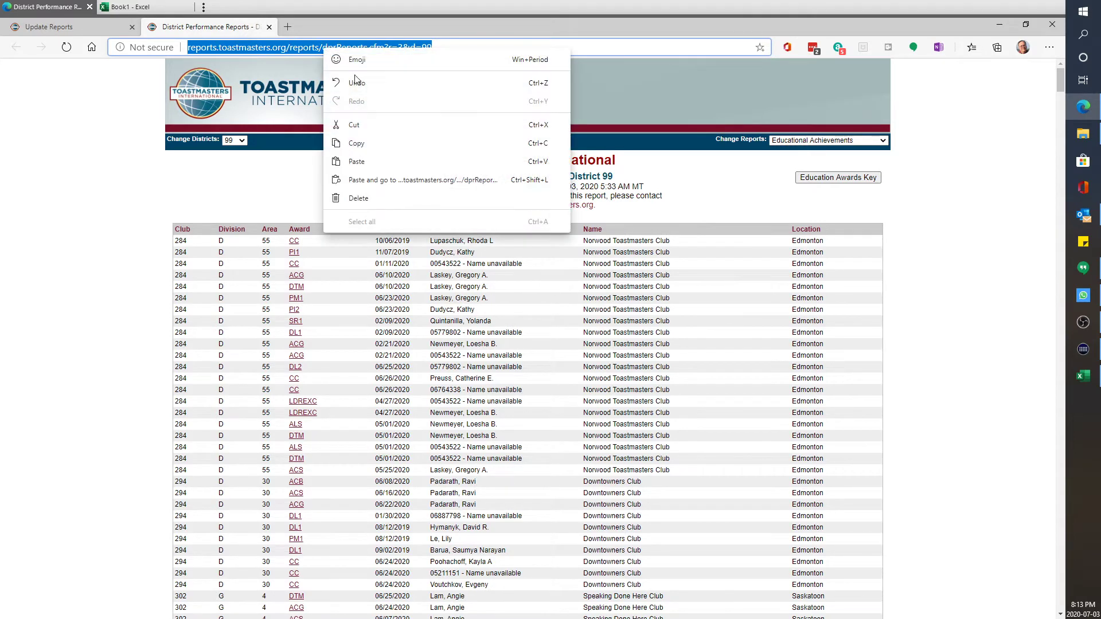
click(356, 143)
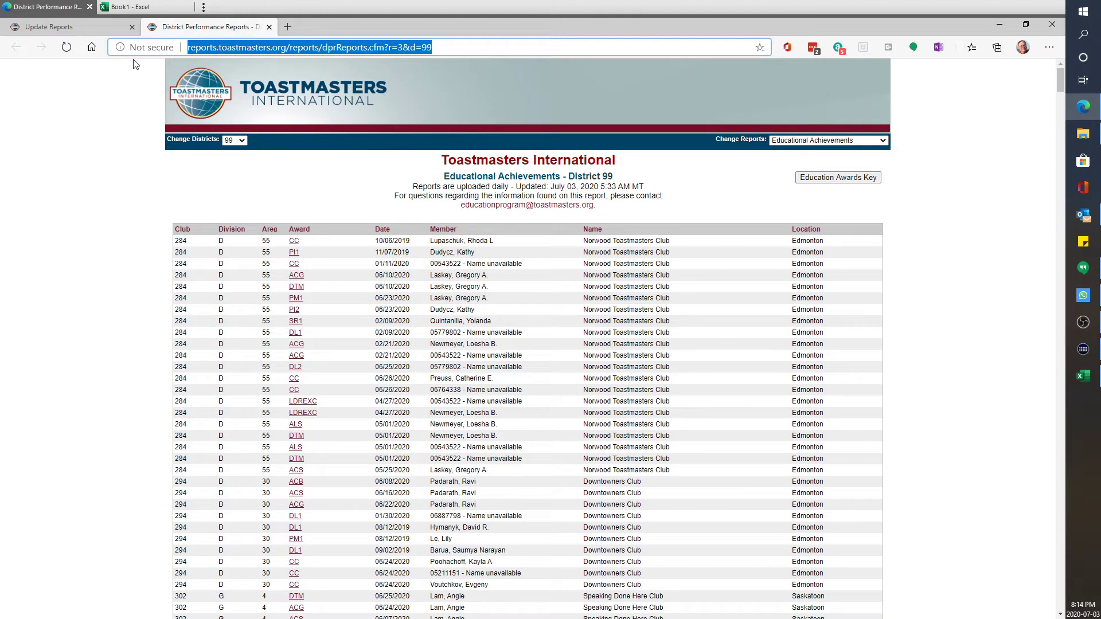
click(143, 12)
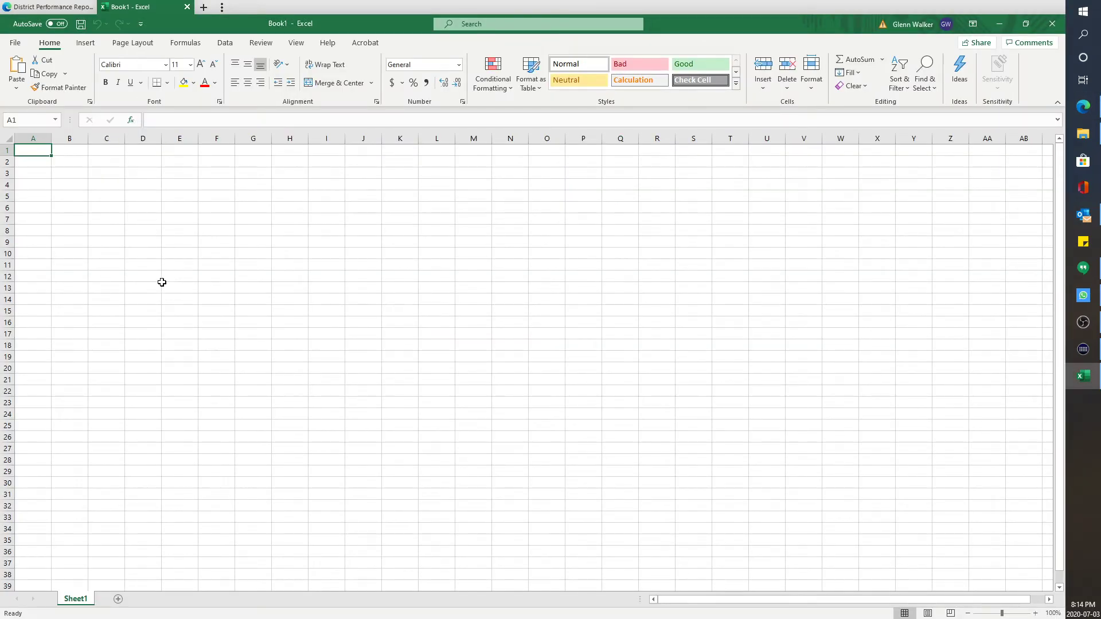
Start a Data > From Web import with the copied report URL pasted in
click(223, 43)
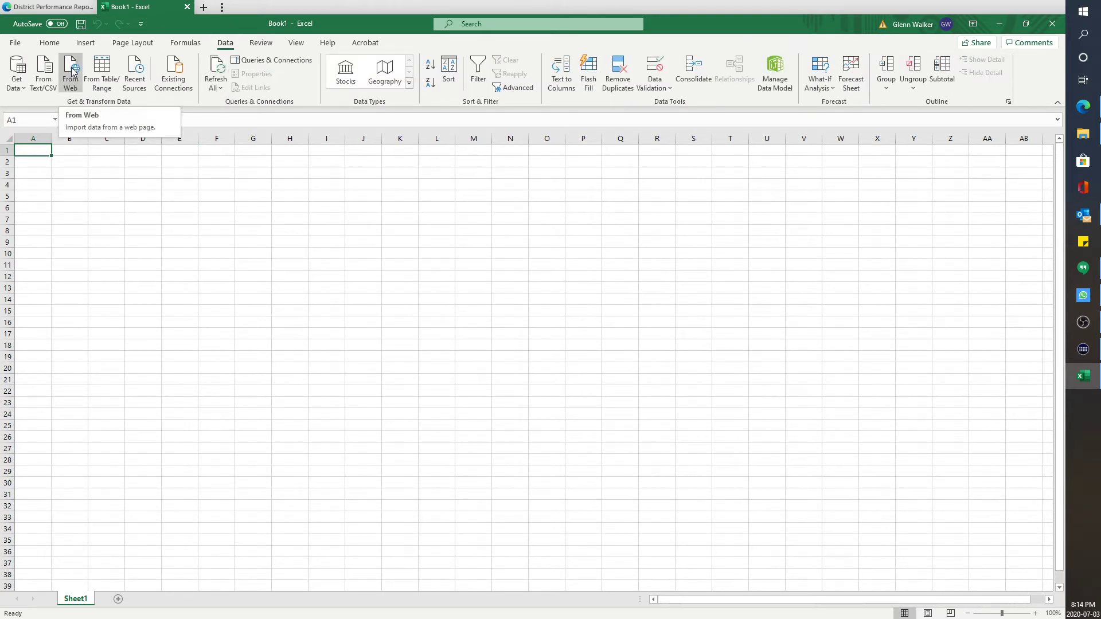
click(23, 92)
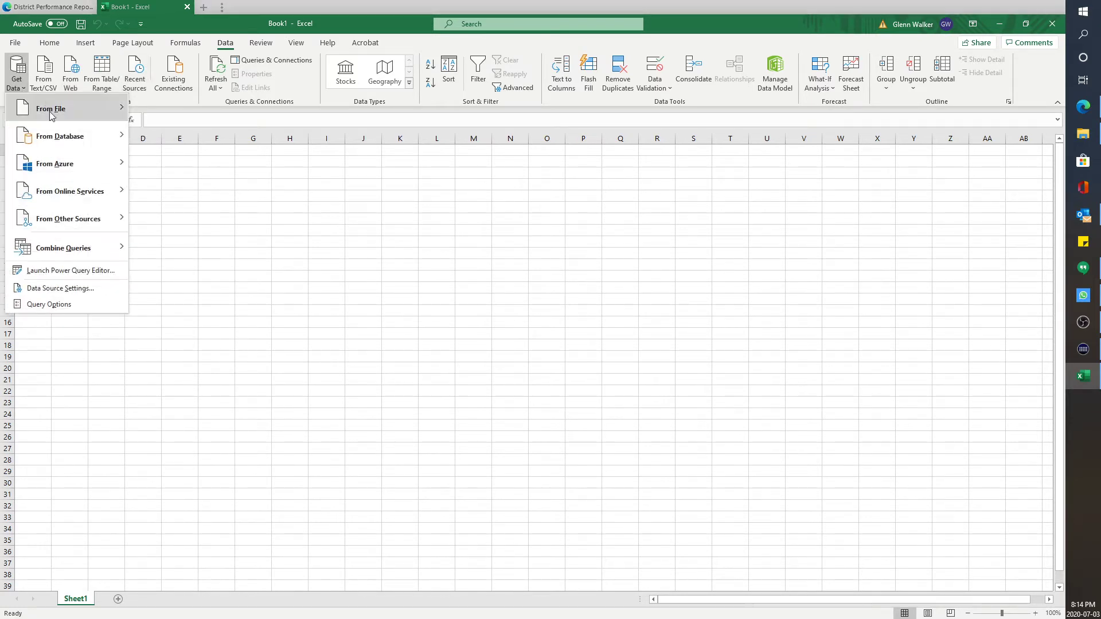
mouse_move(60, 222)
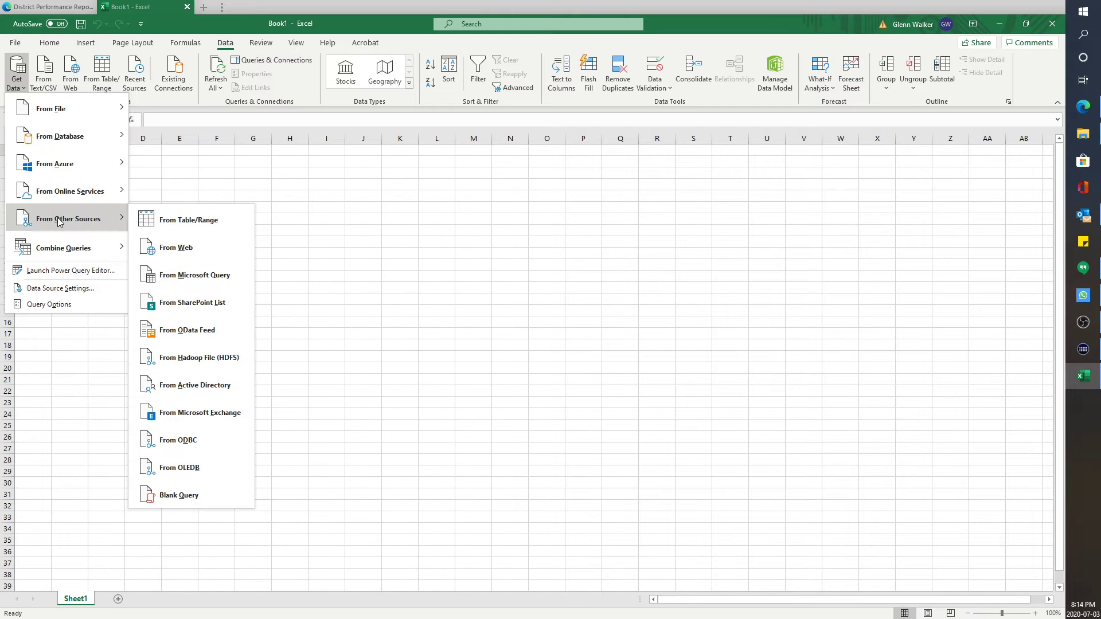
click(176, 248)
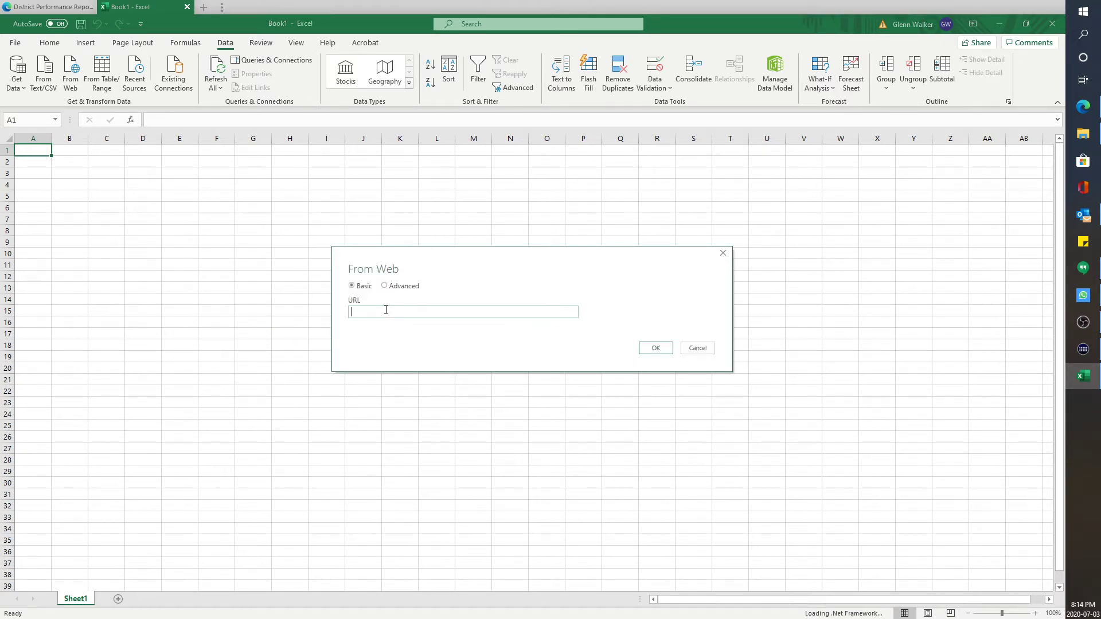
key(ctrl+v)
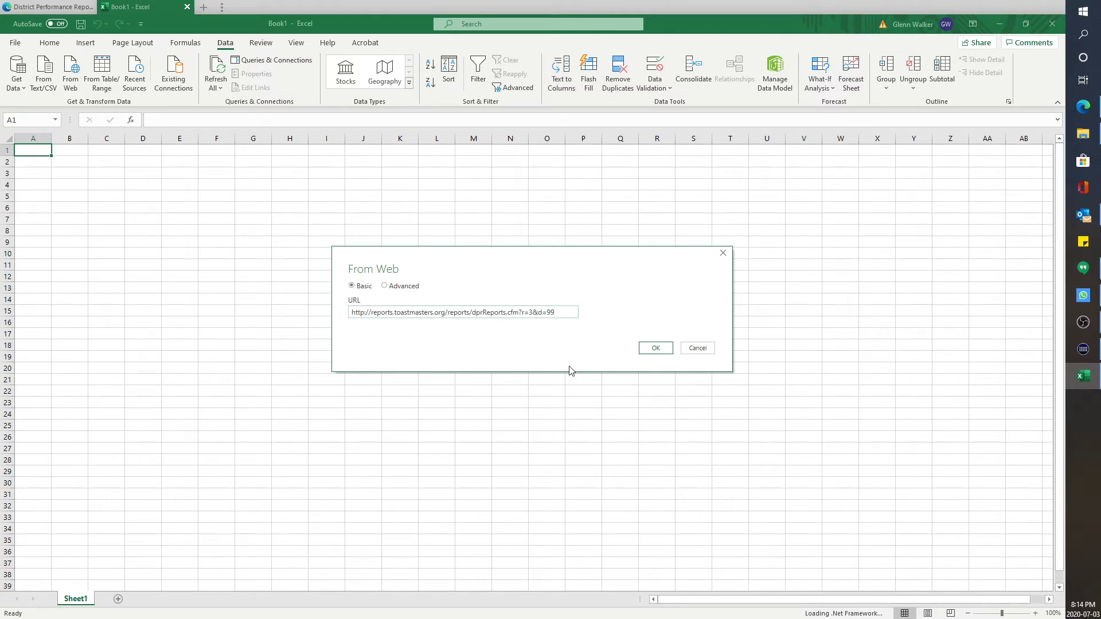
Preview Tables 0–2 in the Navigator and load Table 2's 1,110 award rows onto Sheet2
click(654, 350)
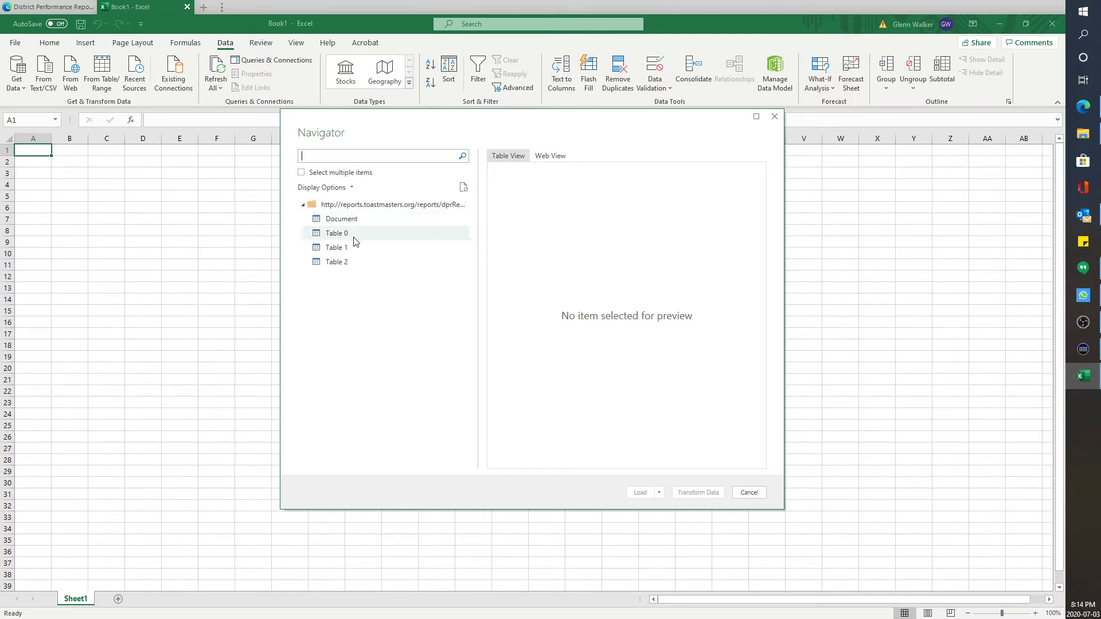
click(342, 233)
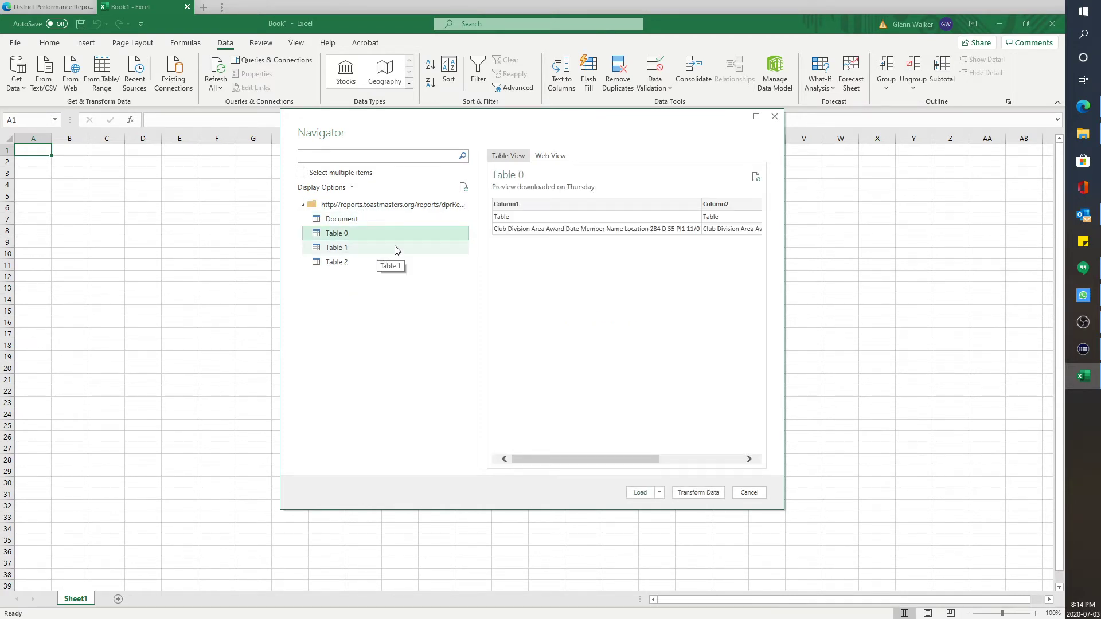
click(340, 249)
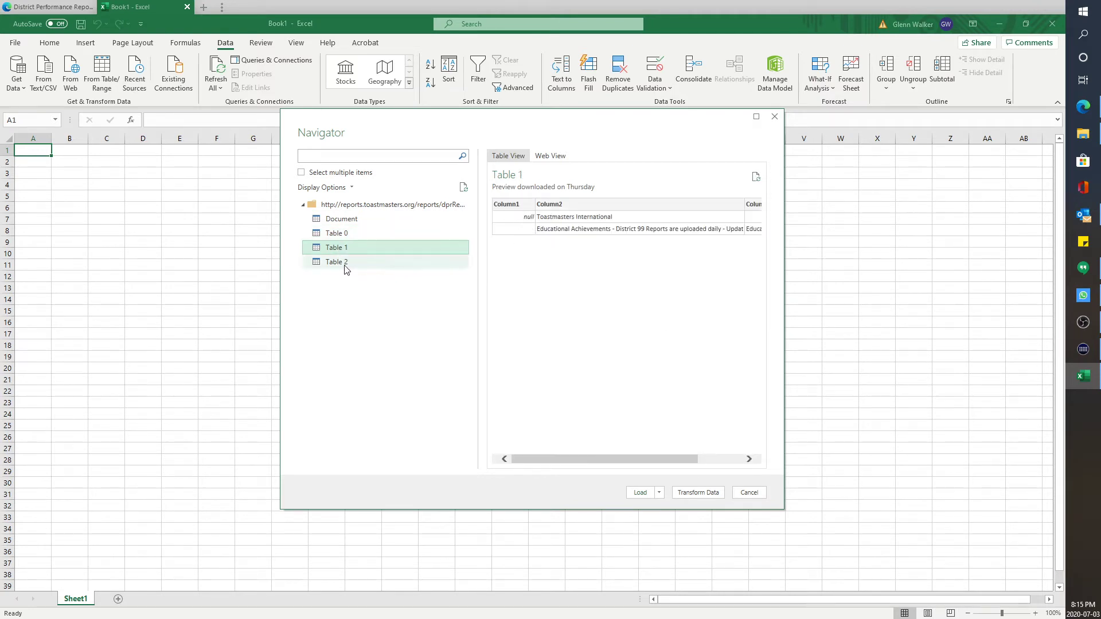
click(335, 263)
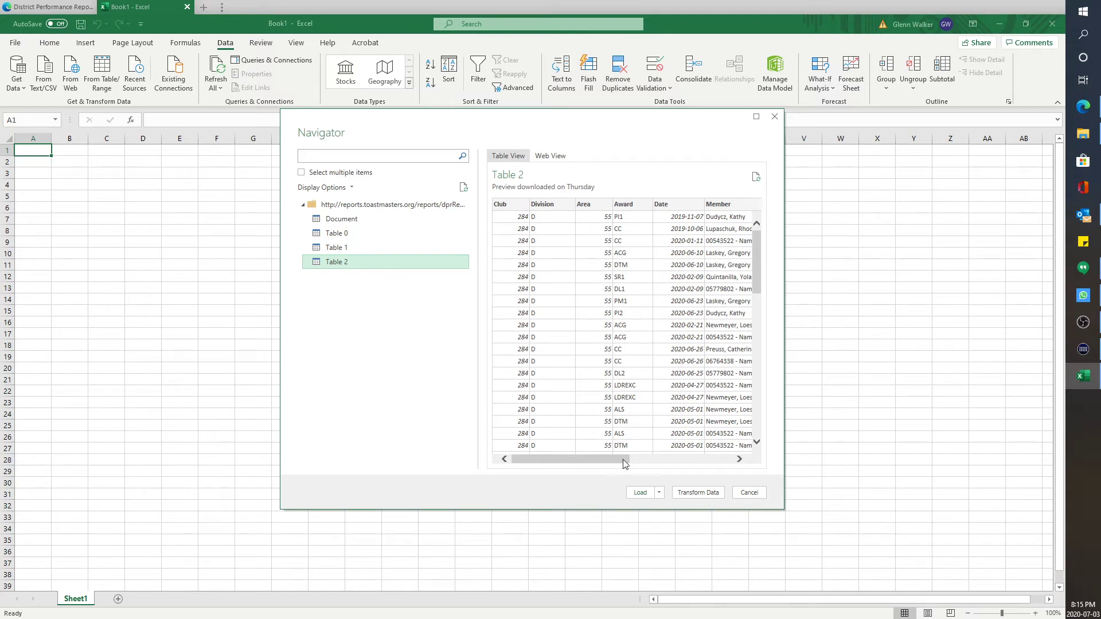
click(640, 492)
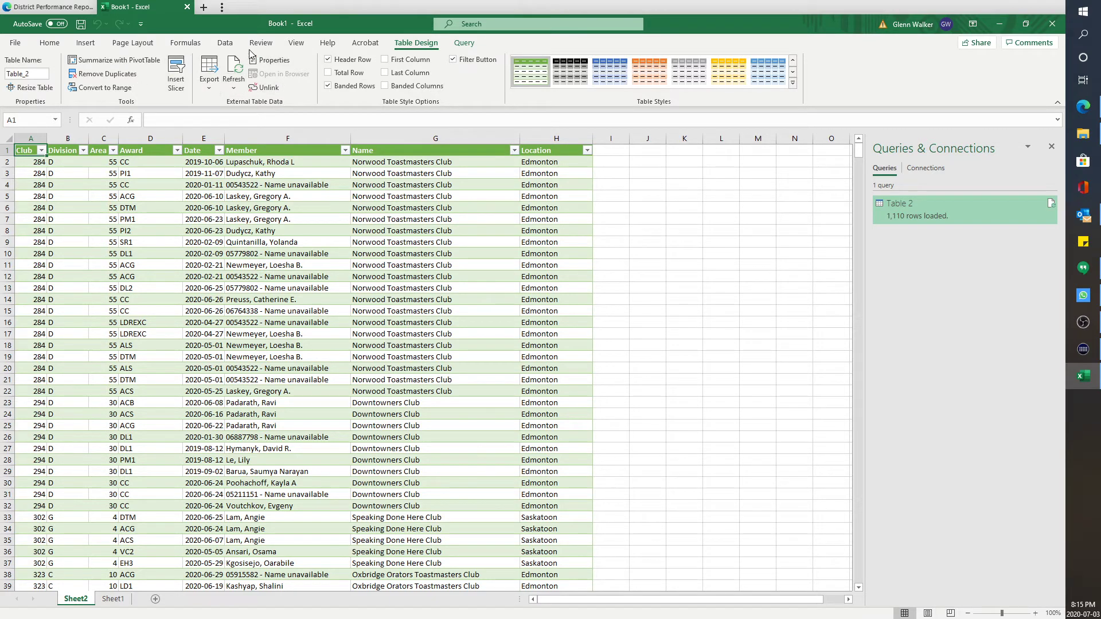
Create a Table 2 (2) query referencing Table 2 from Queries & Connections
click(225, 43)
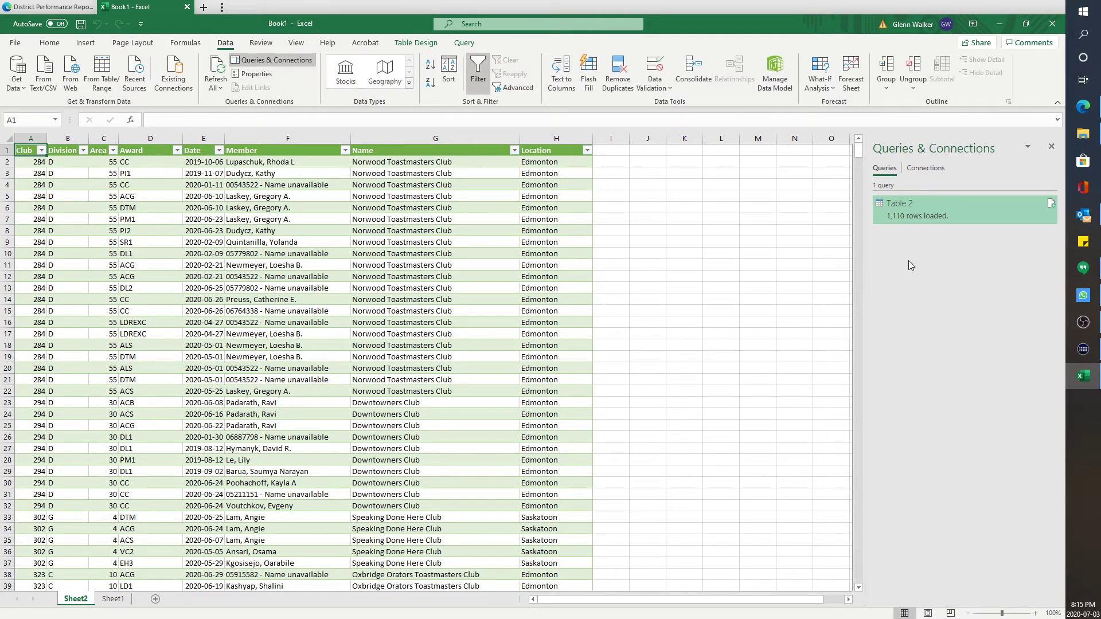
right_click(924, 215)
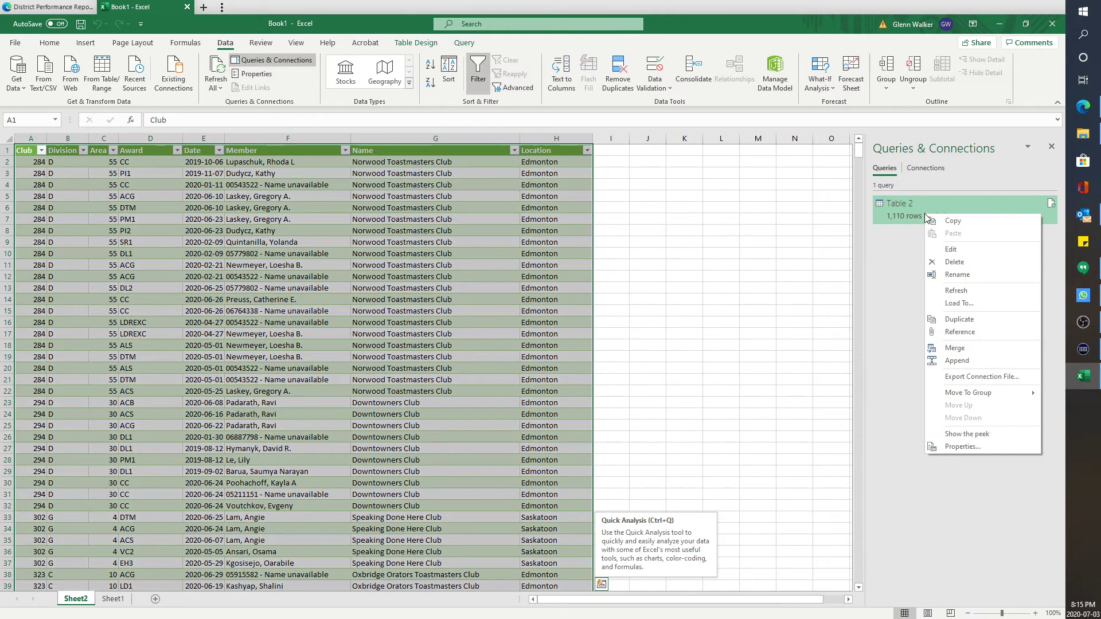
click(972, 338)
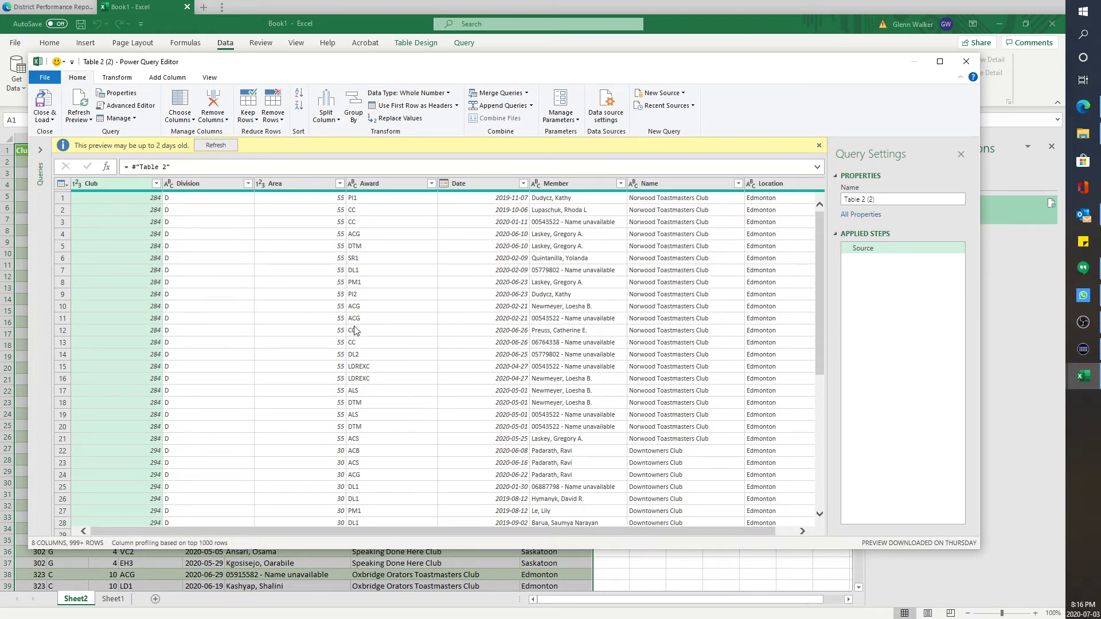
Review the Club, Division and Award column options, then show the Transform commands
right_click(111, 186)
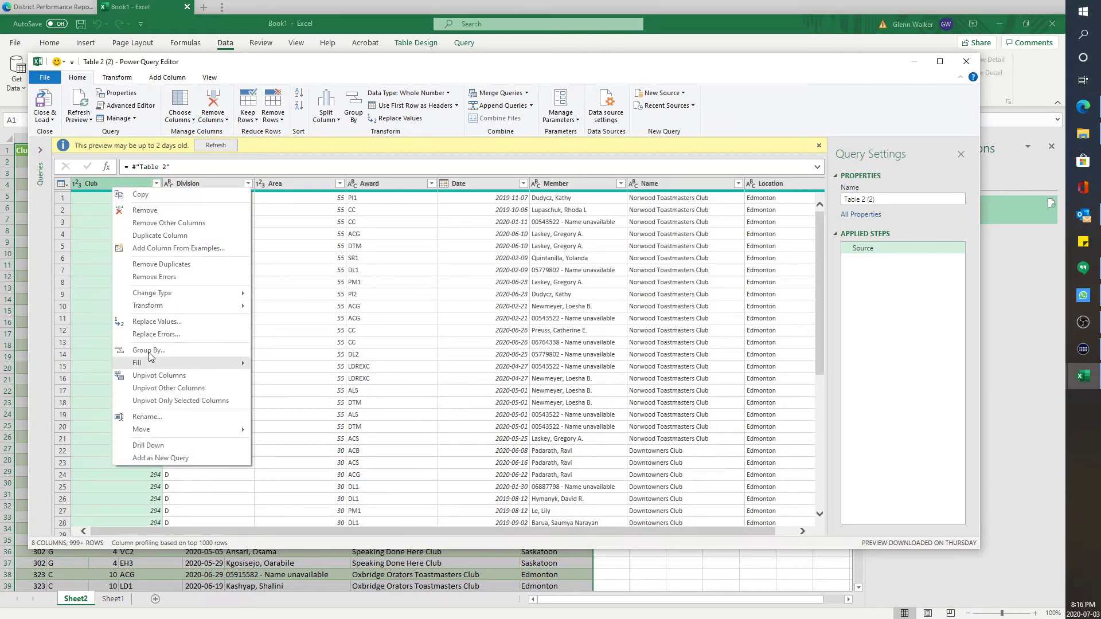
right_click(195, 184)
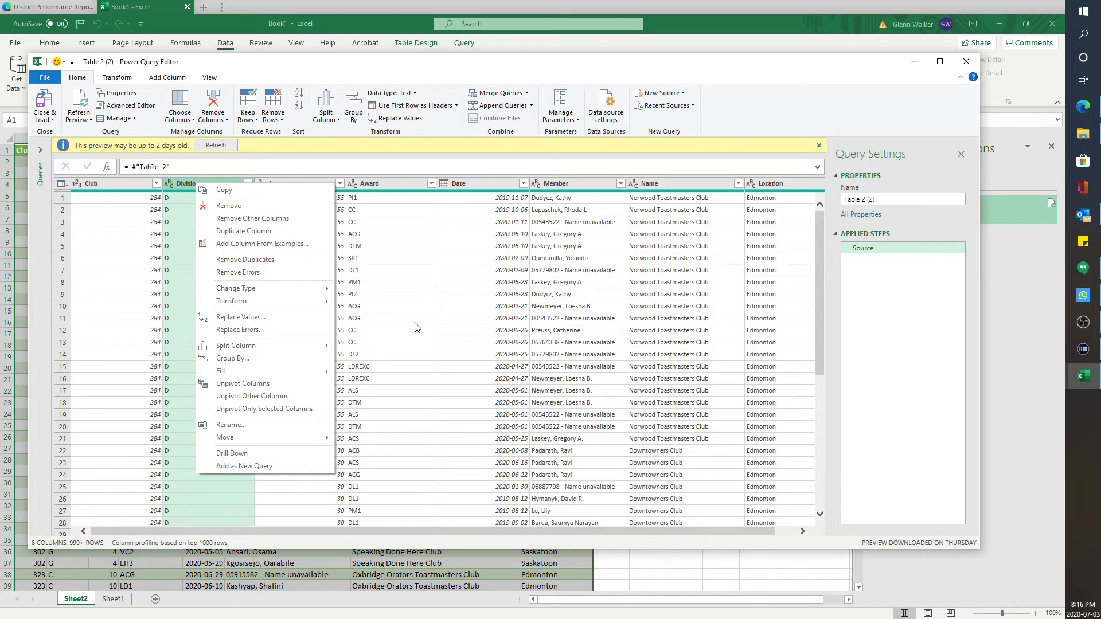
click(451, 293)
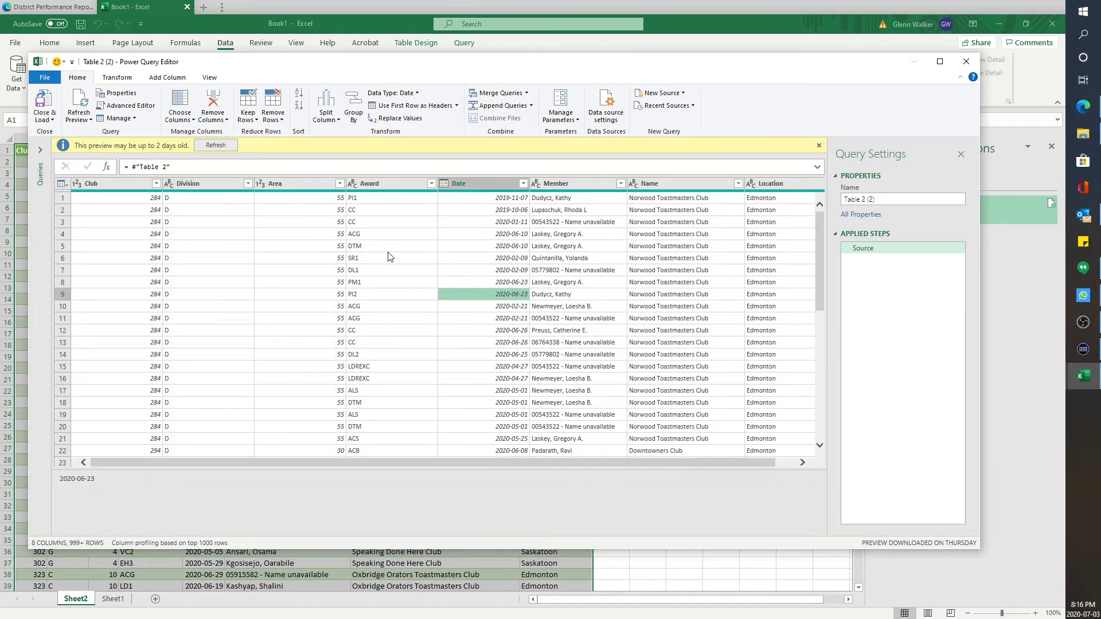
right_click(385, 185)
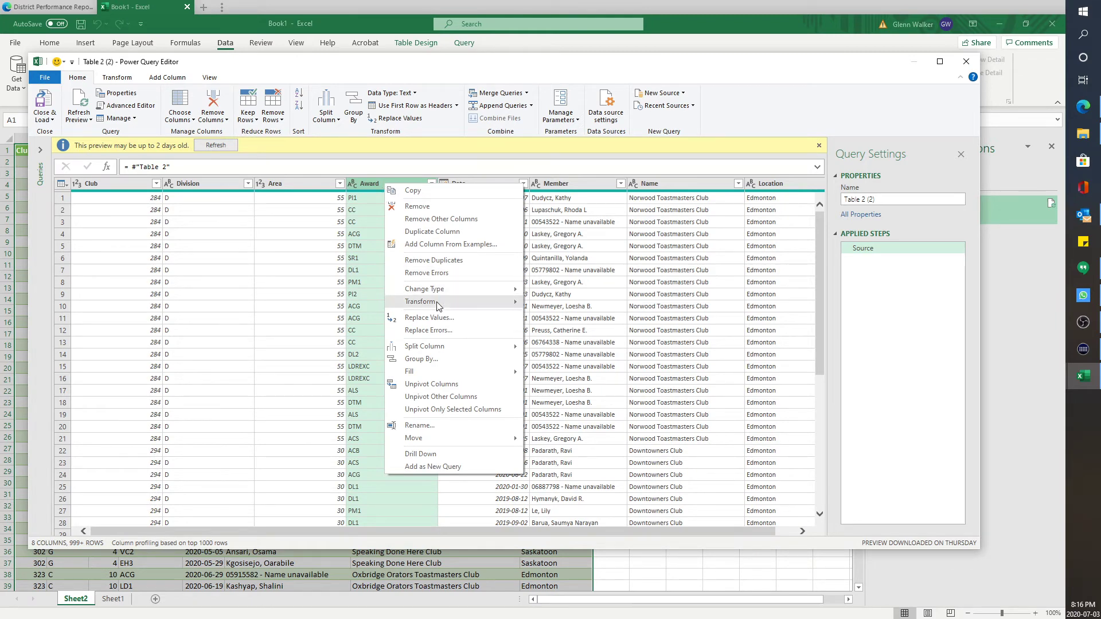
mouse_move(437, 303)
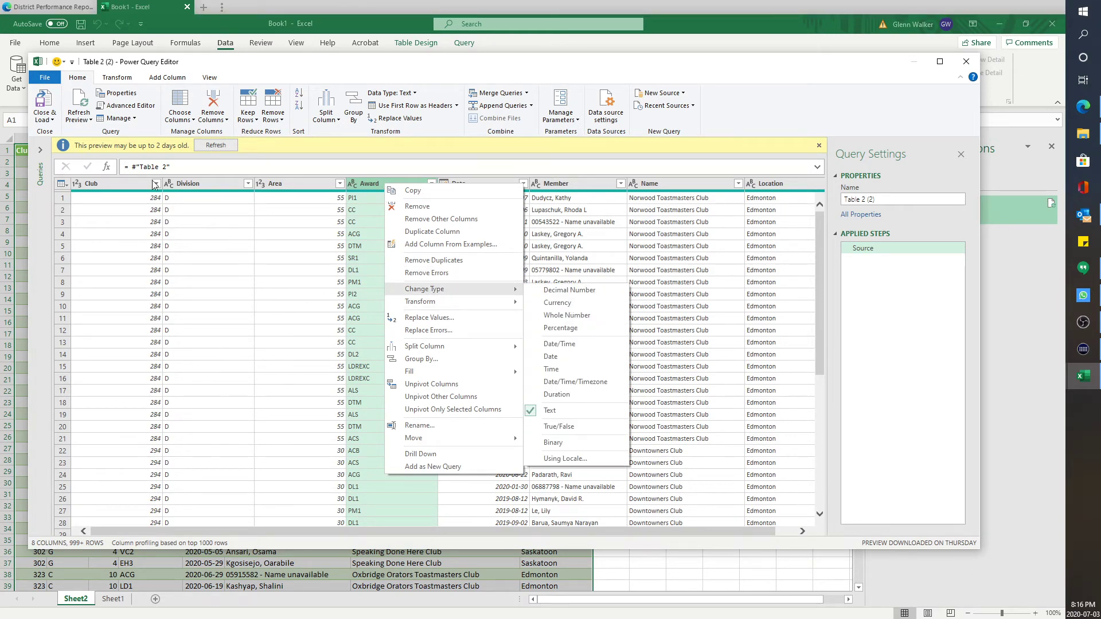
click(117, 78)
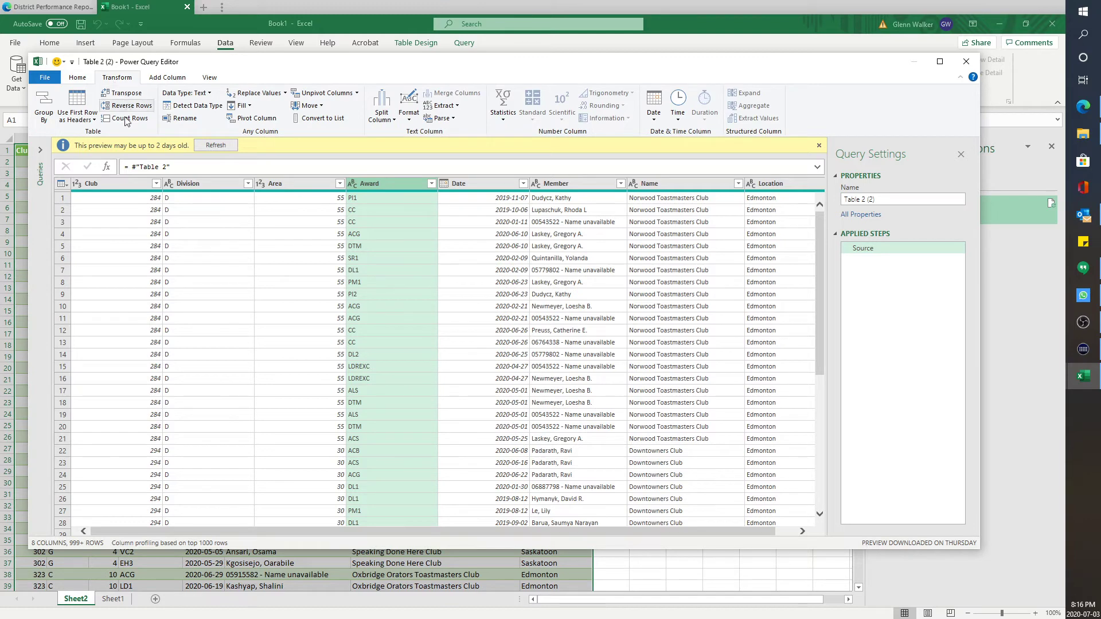
In Advanced Group By, set the grouping columns to Club and Award
click(44, 110)
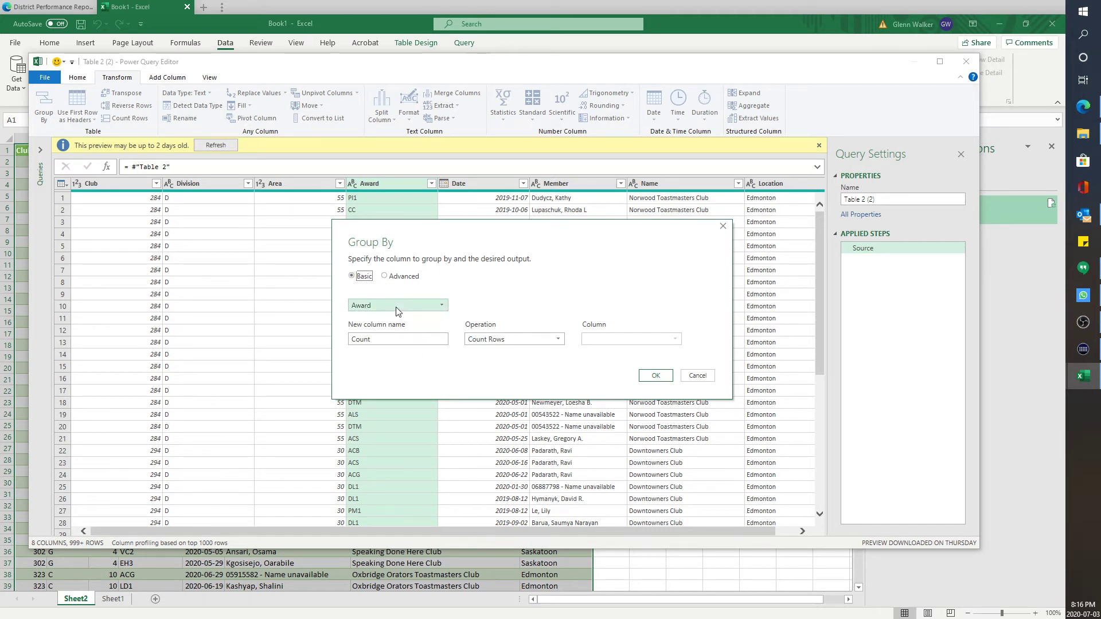
click(386, 276)
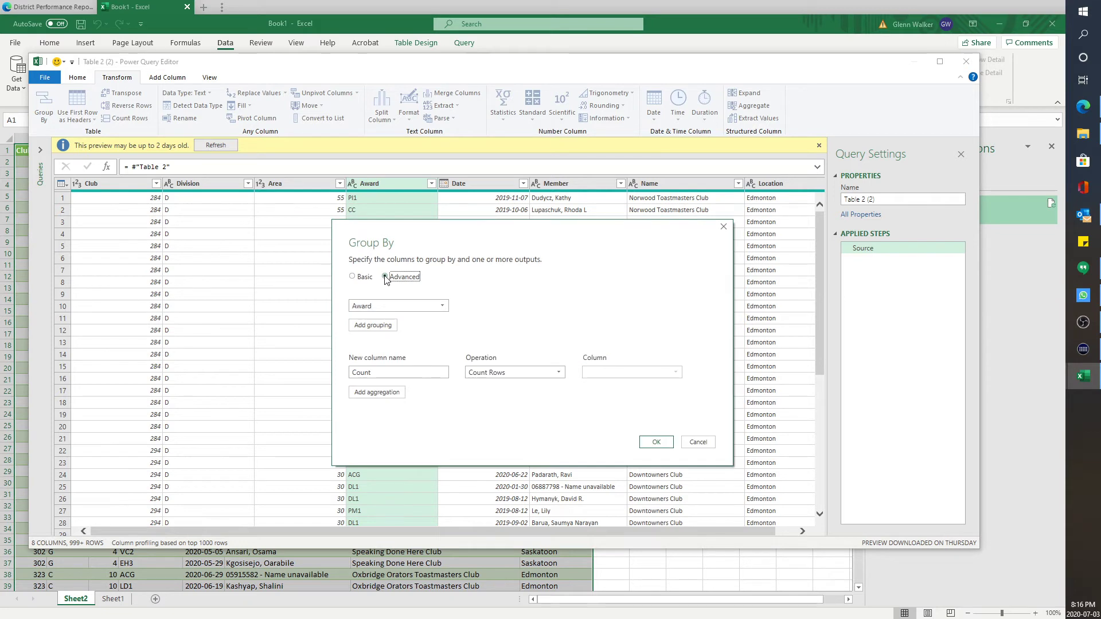
click(399, 312)
click(380, 317)
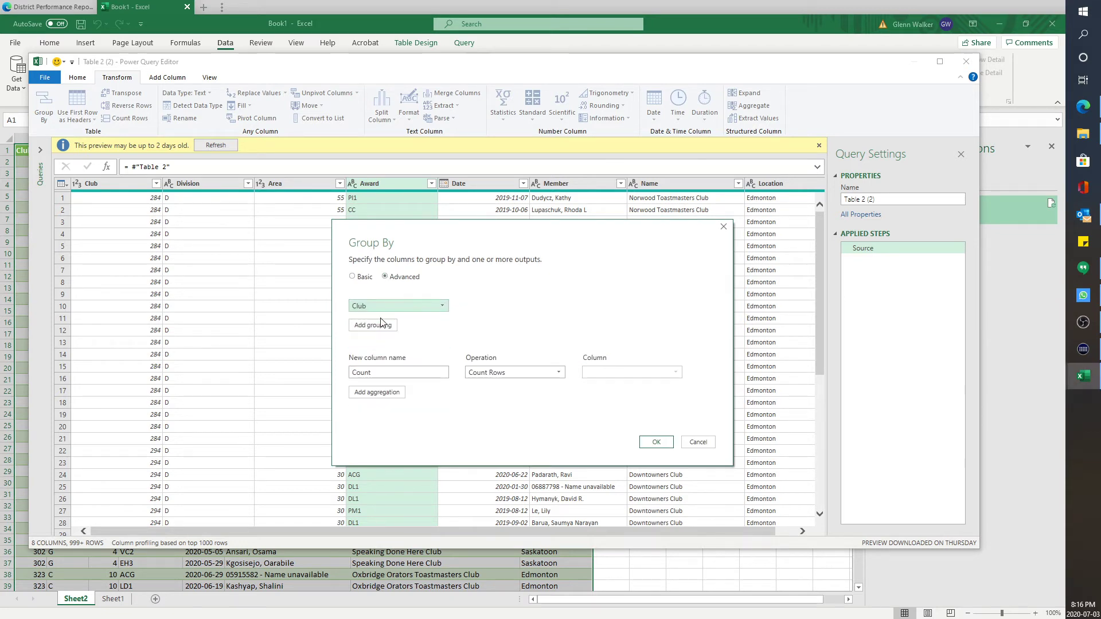
click(380, 328)
click(391, 325)
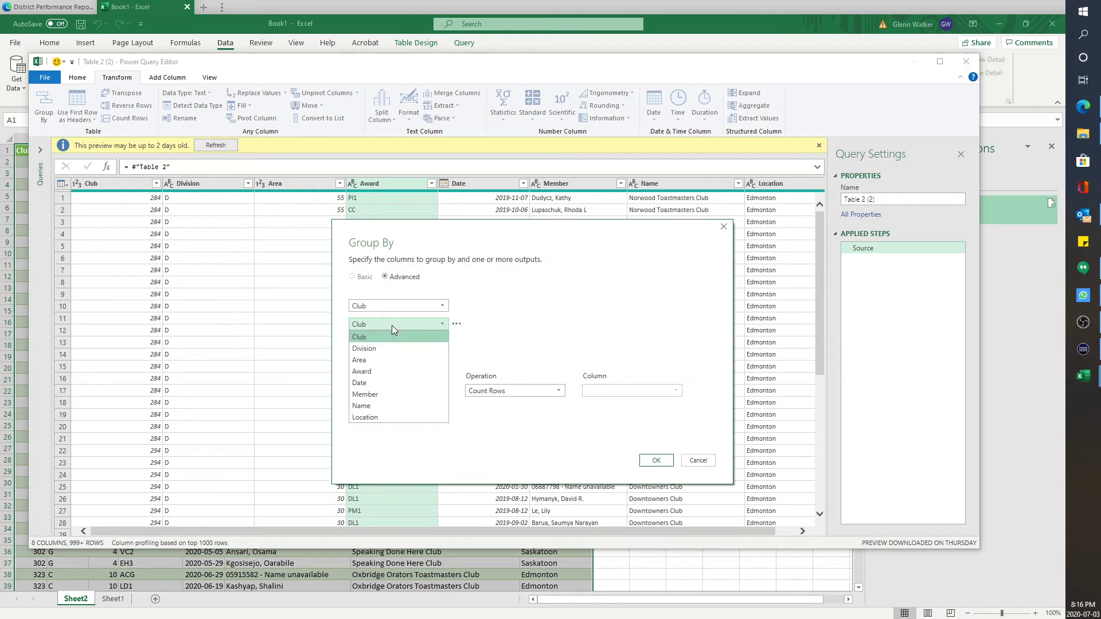
click(378, 371)
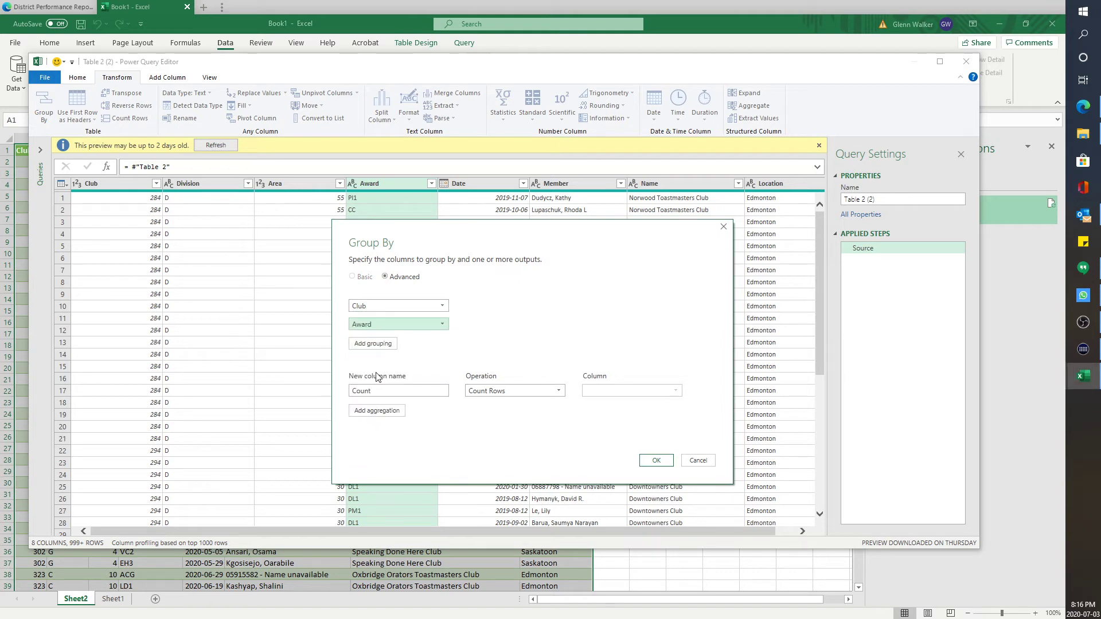
Name the new column 'Count of Awards' using Count Rows and apply the grouping
click(409, 390)
key(Tab)
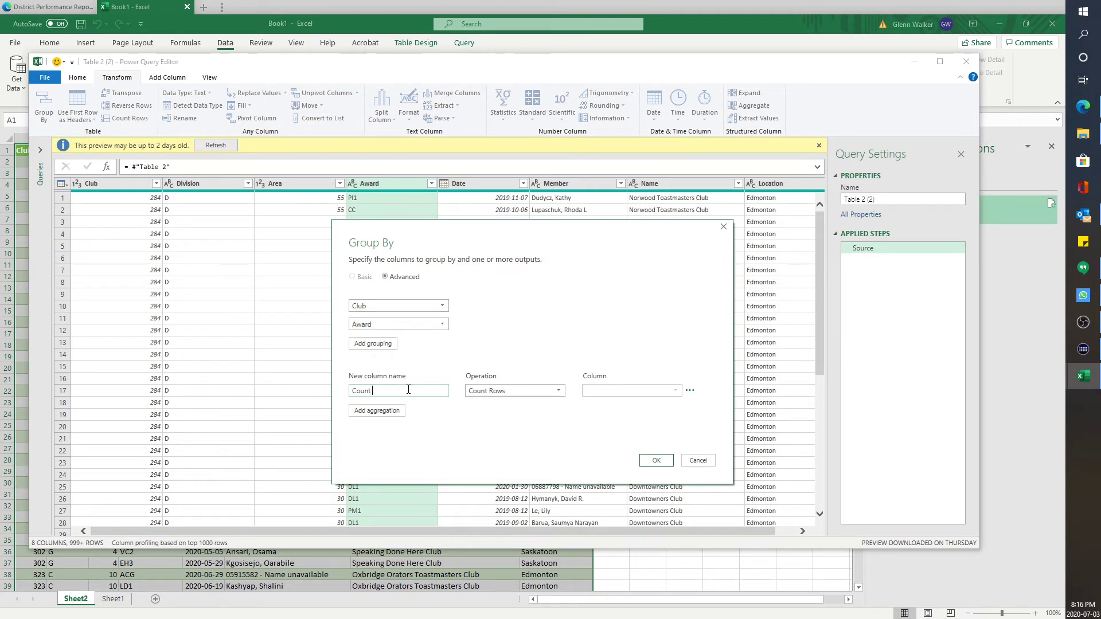
text(of Awards)
click(558, 392)
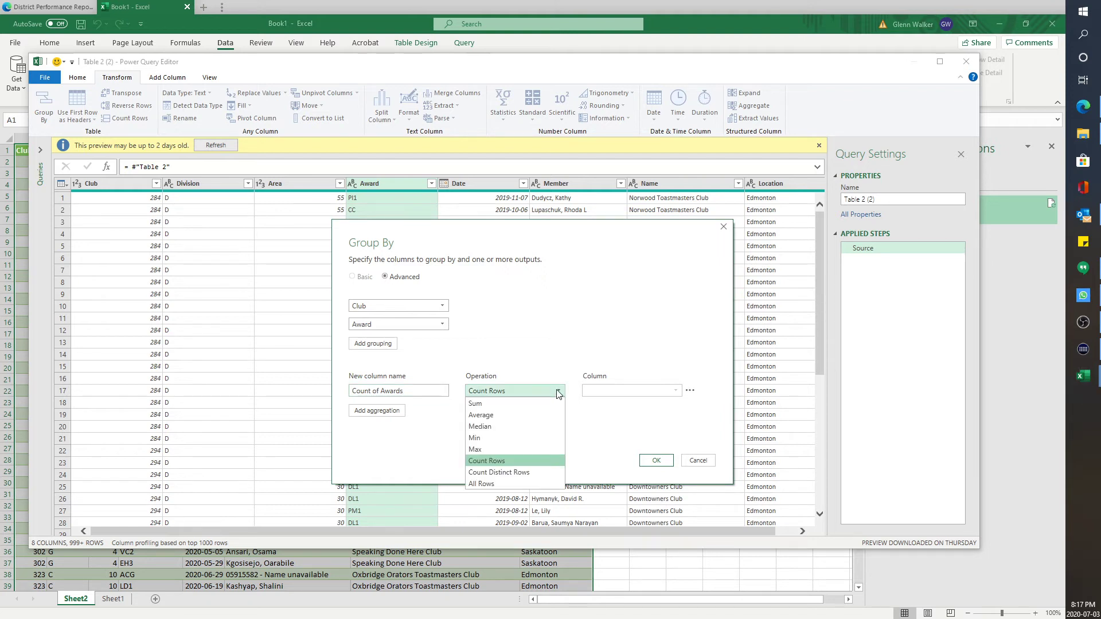
click(503, 463)
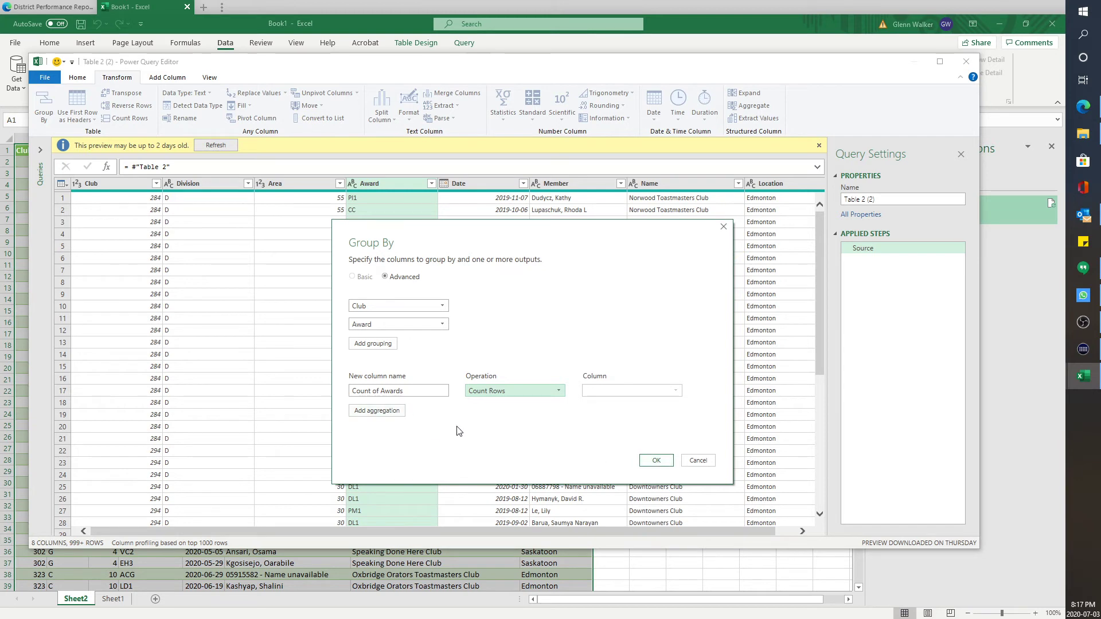
click(657, 462)
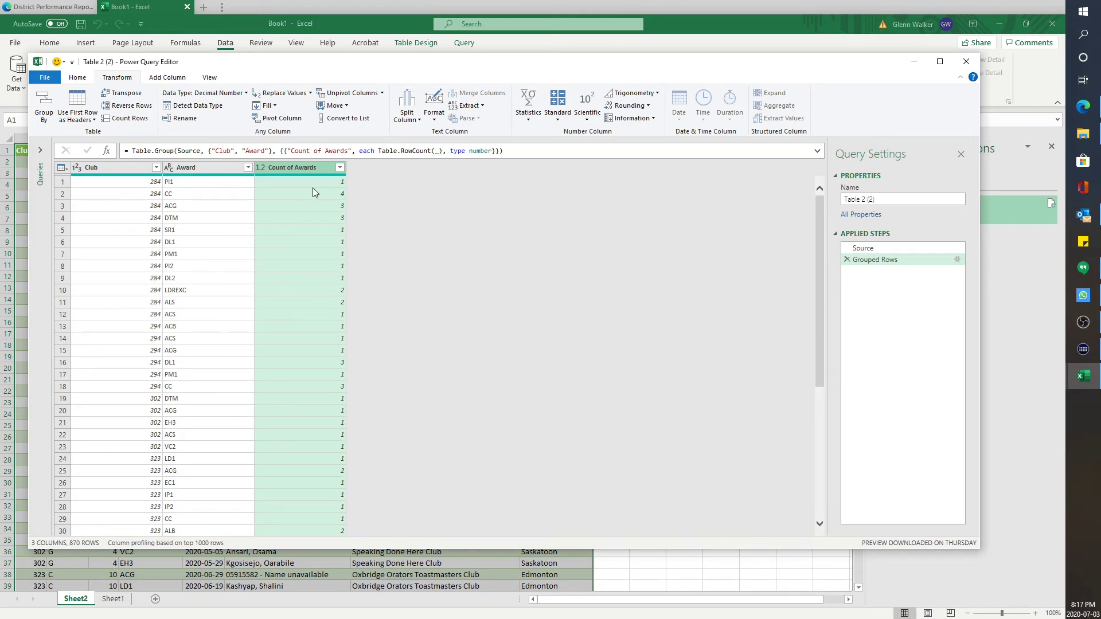
Close & Load the grouped query as an 873-row table on Sheet3
click(79, 78)
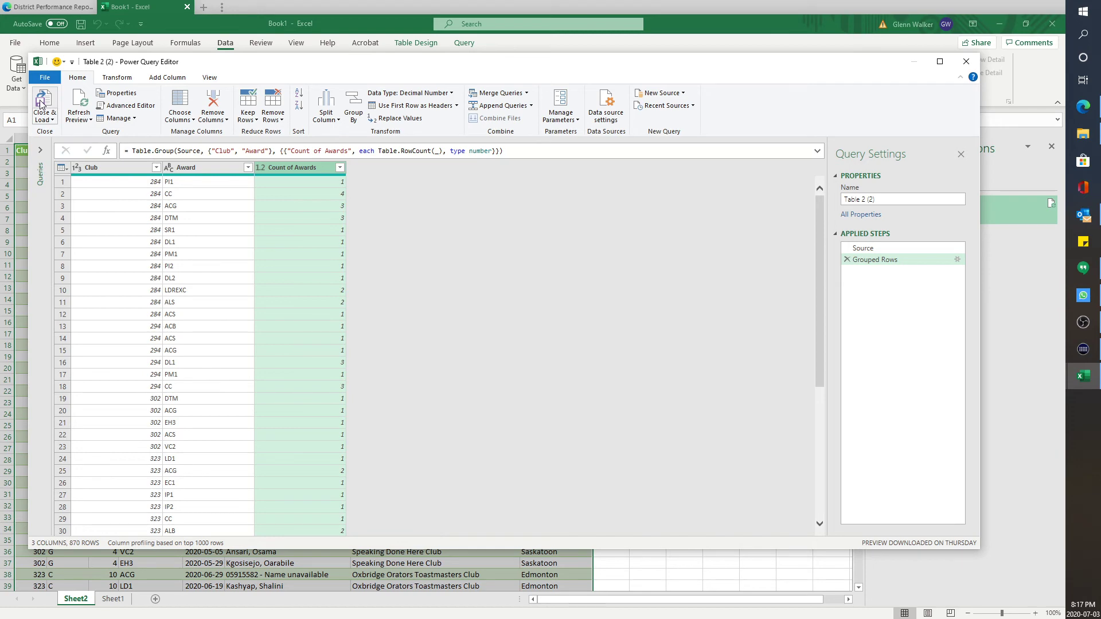
click(43, 101)
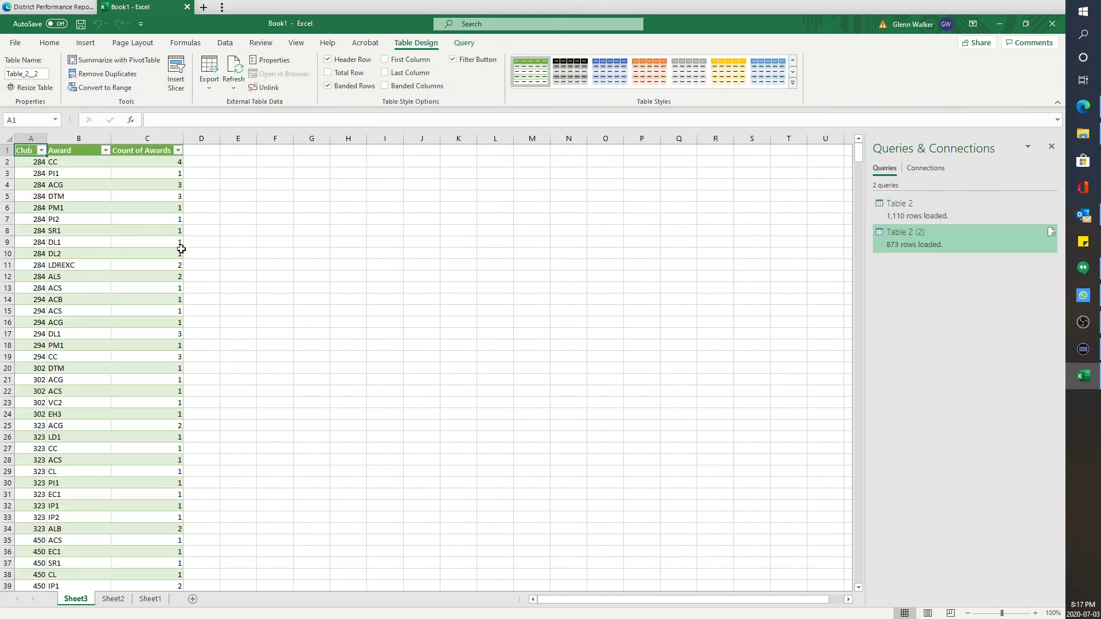
Filter the Club column to 6901, leaving 13 of 873 records
scroll(147, 252, down, 15)
scroll(144, 255, up, 15)
click(41, 151)
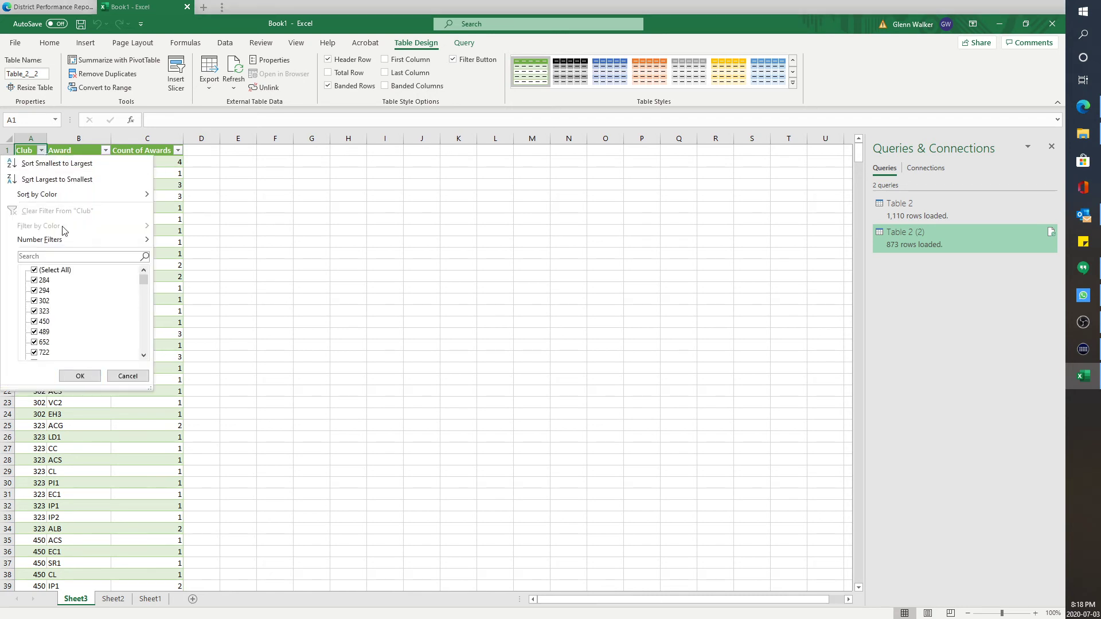
click(61, 256)
text(6901)
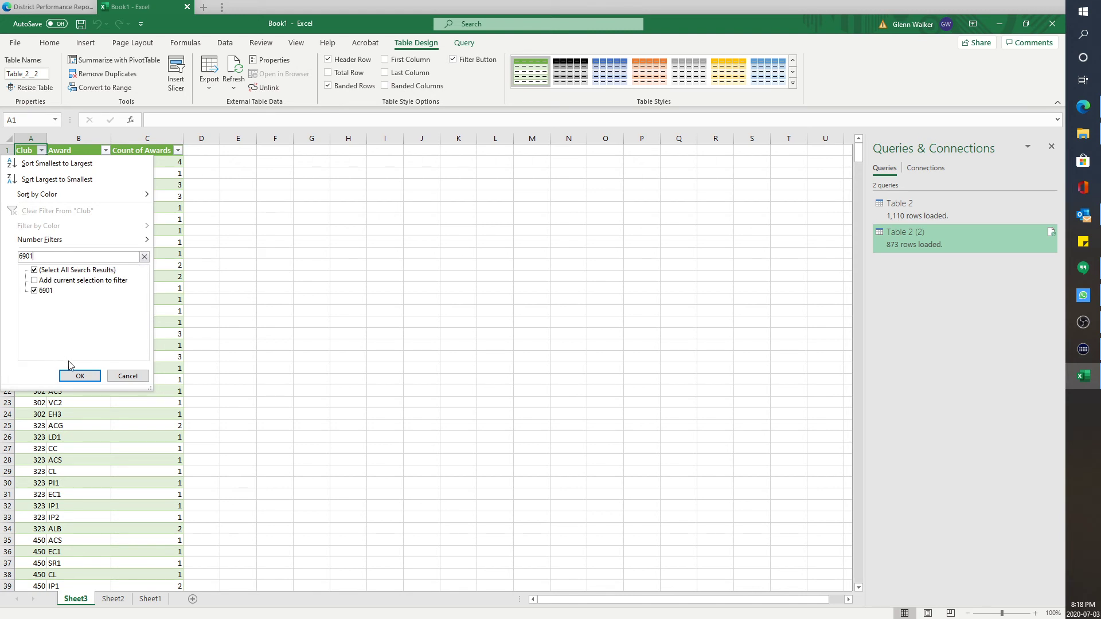
click(79, 376)
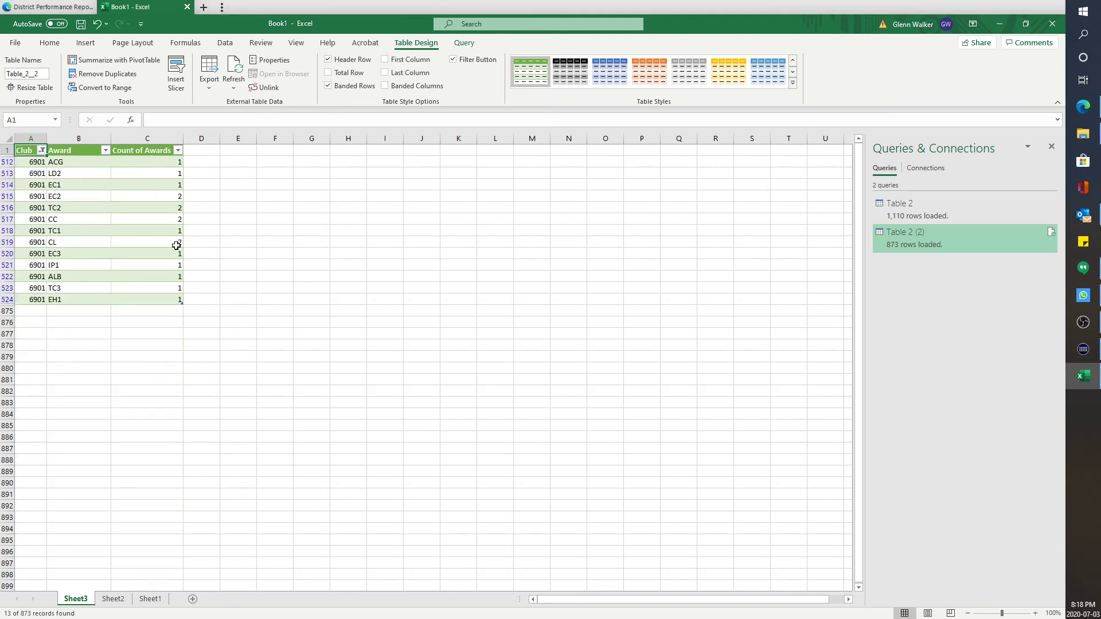